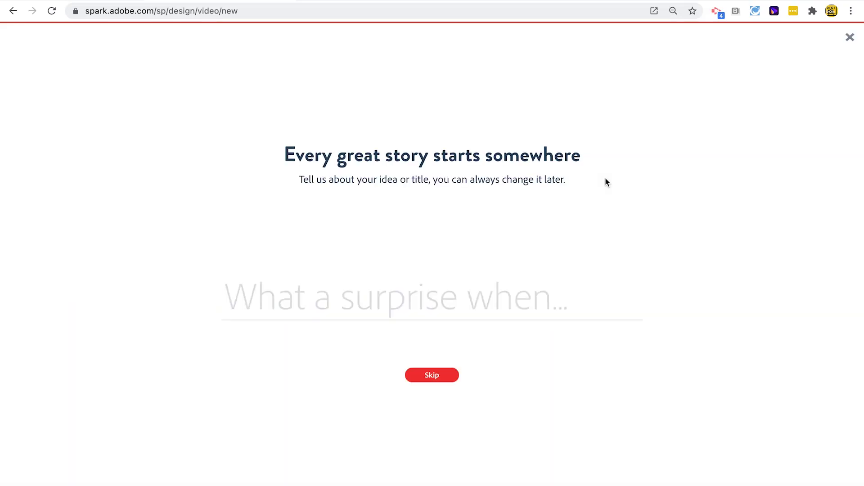
- Start a new video project titled "Voting Rights" and dismiss the welcome tips
type("Voting Rights")
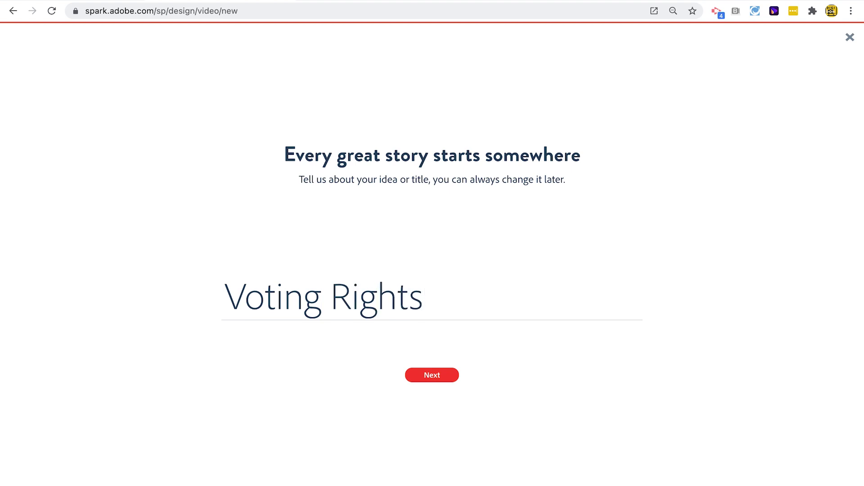
key("Return")
left_click(452, 418)
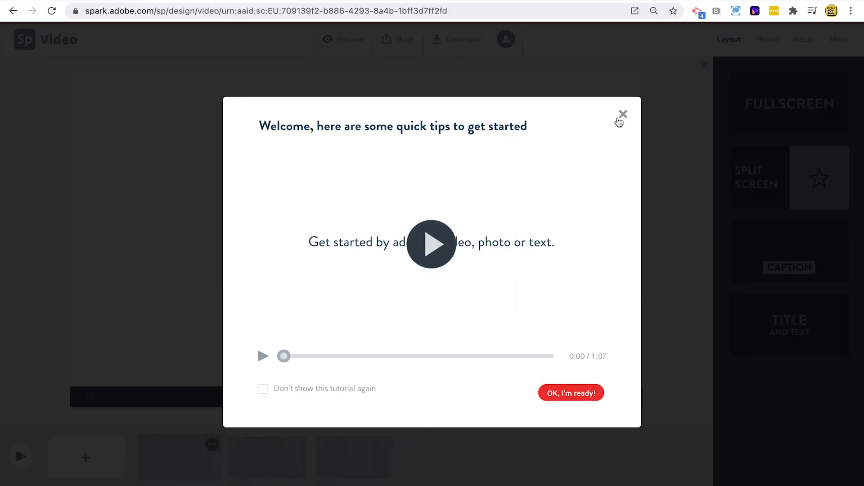
left_click(622, 115)
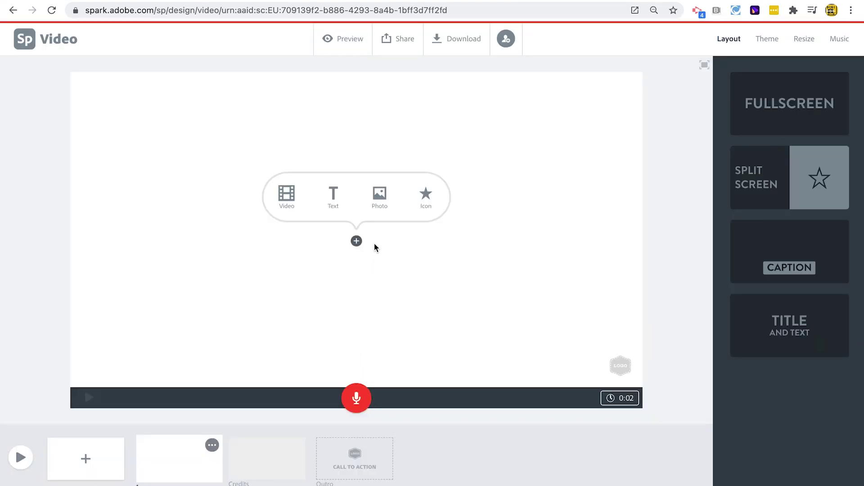
- Search the free photos for "voting" and place the wooden VOTE letter tiles photo on the first slide
left_click(377, 207)
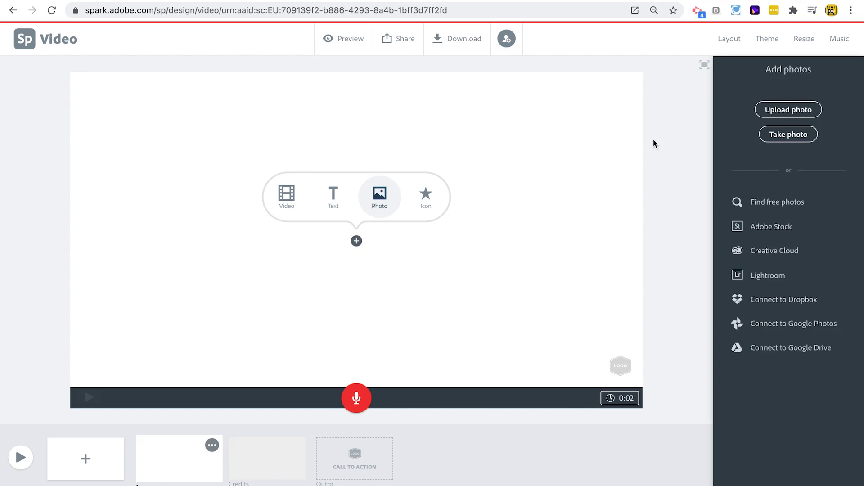
left_click(767, 202)
type("voting")
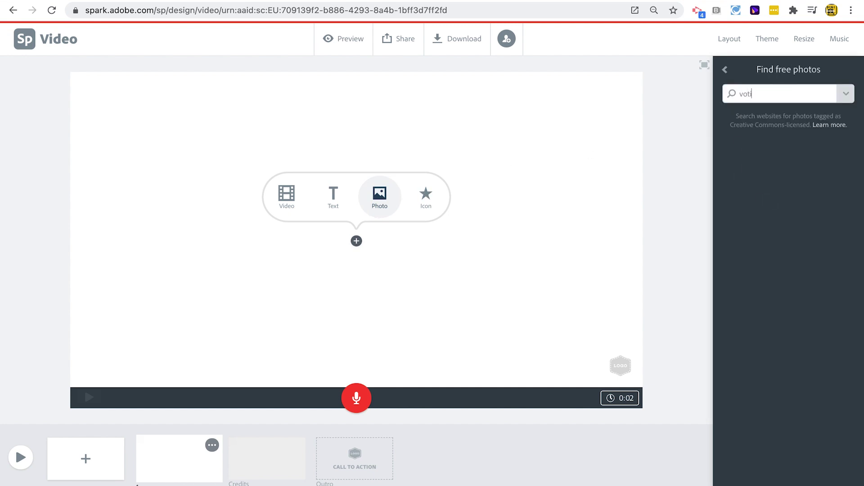
key("Return")
left_click(740, 310)
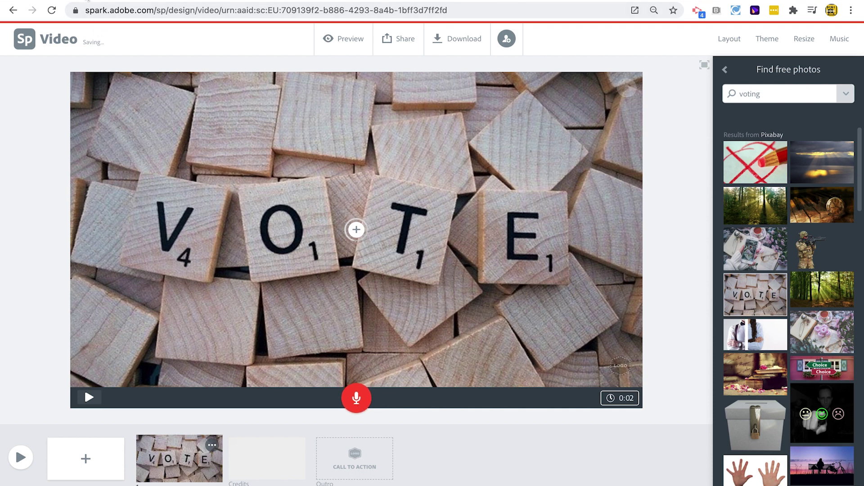
- Highlight the answer on why citizens should vote in the Google Docs script and record it as the first slide's narration
left_click(88, 1)
left_click_drag(201, 183, 571, 192)
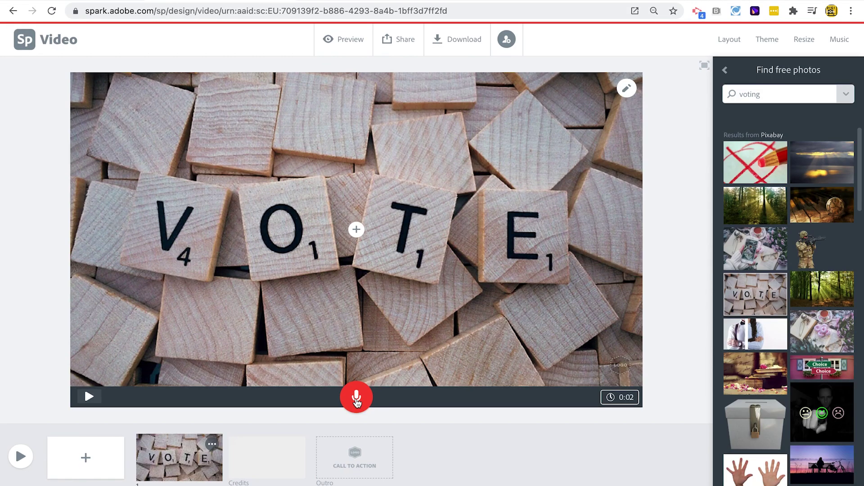
left_click(356, 398)
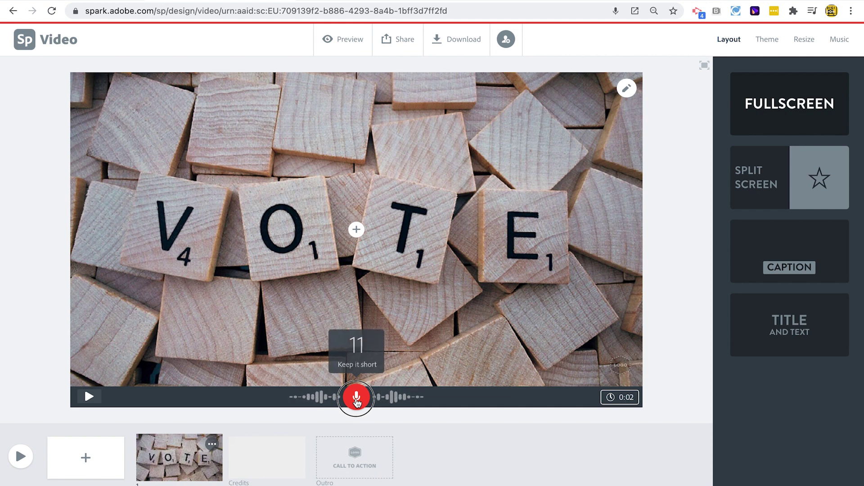
left_click_drag(357, 402, 357, 402)
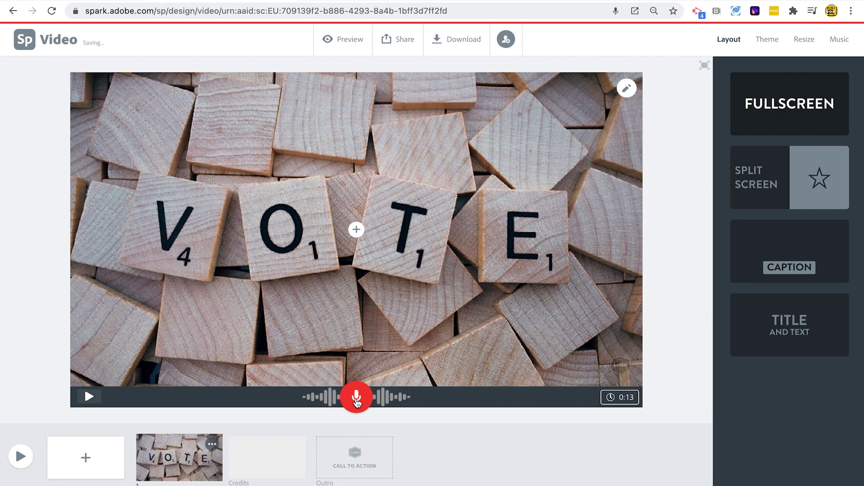
- Add a second slide and highlight the voting-age answer in the Google Docs script from "Is it fair" to "their own future"
left_click(87, 459)
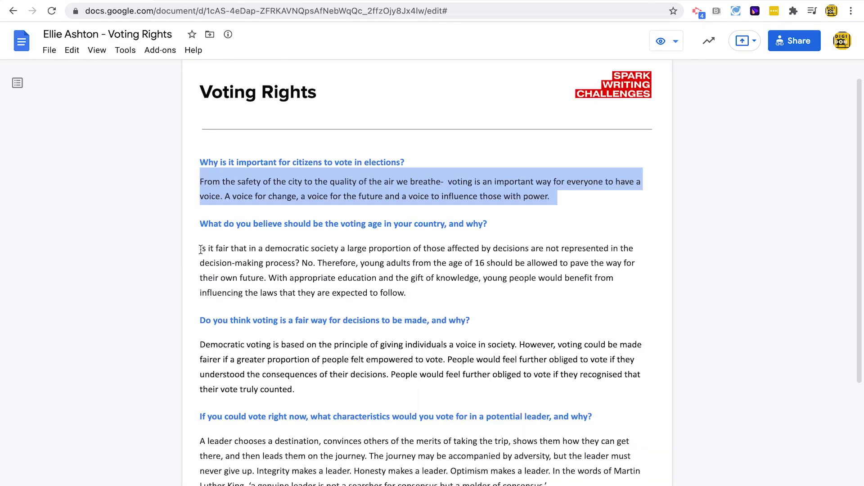
left_click_drag(201, 249, 268, 274)
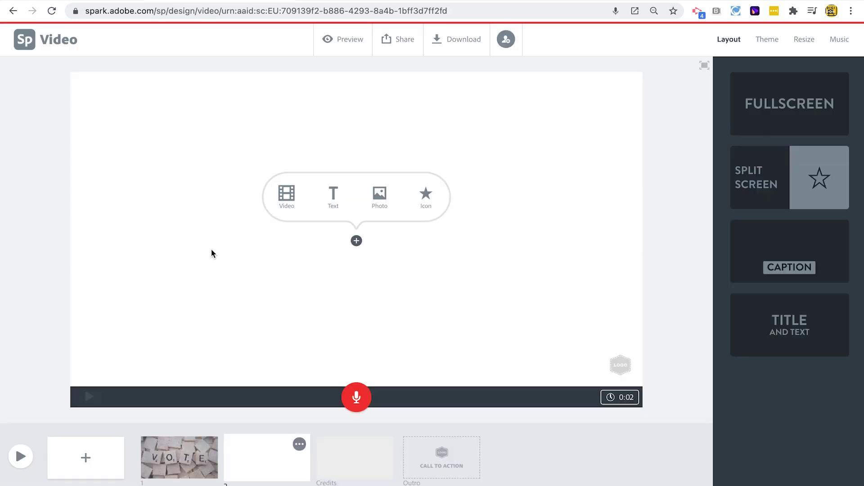
- Fill the second slide with the cheering uniformed students photo from a free photo search for "group teenagers", and record its narration
left_click(379, 197)
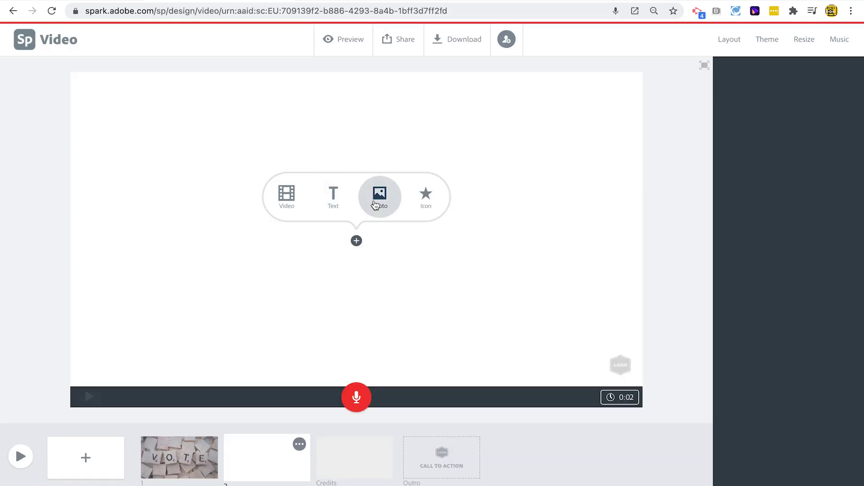
double_click(749, 94)
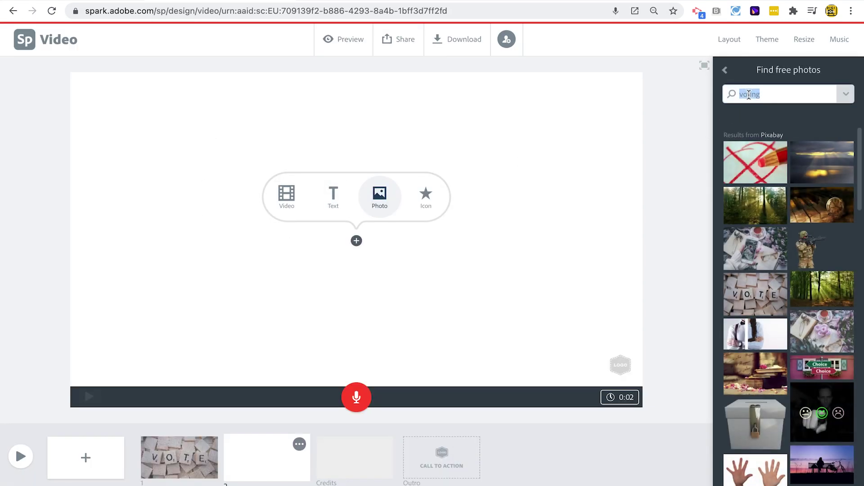
type("group teenagers")
key("Return")
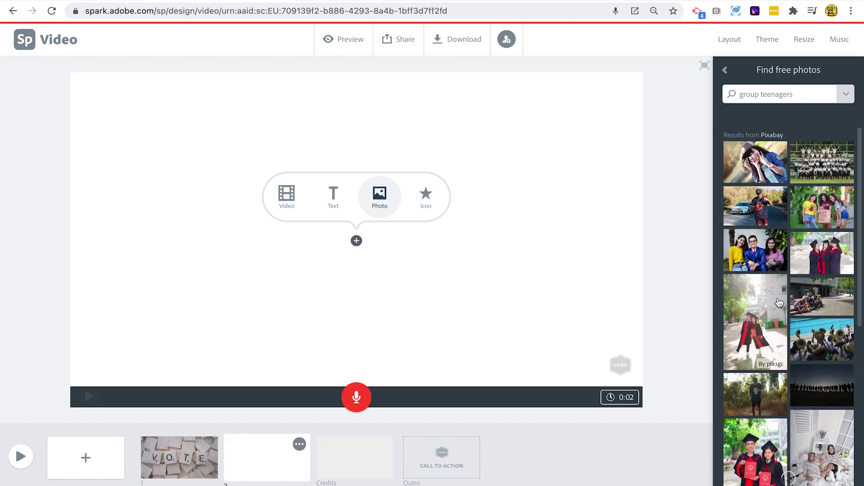
left_click(817, 165)
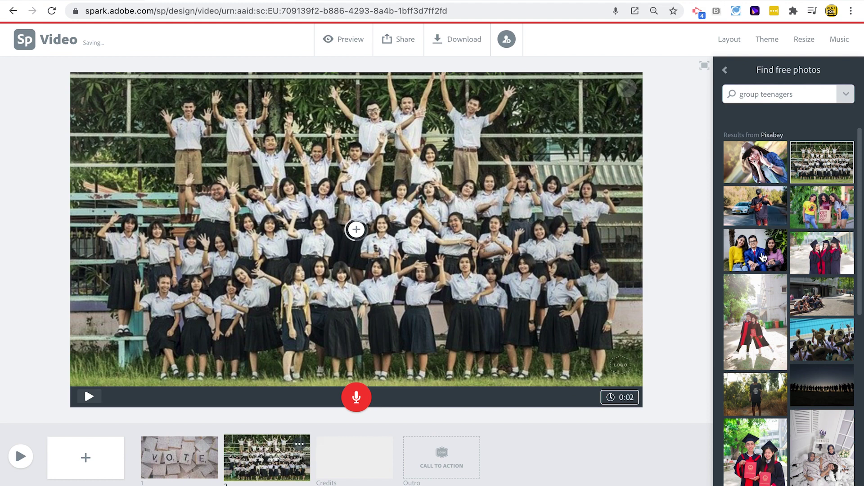
left_click_drag(362, 397, 362, 397)
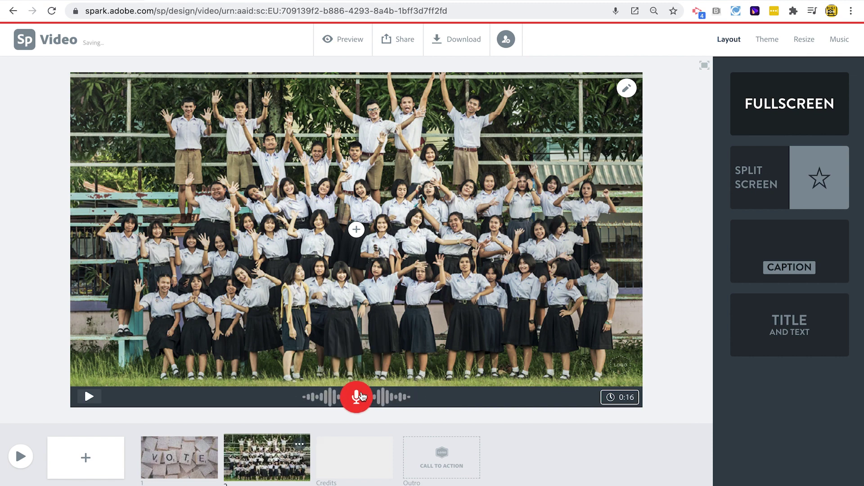
- Add a third slide, highlight the voting-age answer's last sentence in the Google Docs script, and return to the video project
left_click(86, 457)
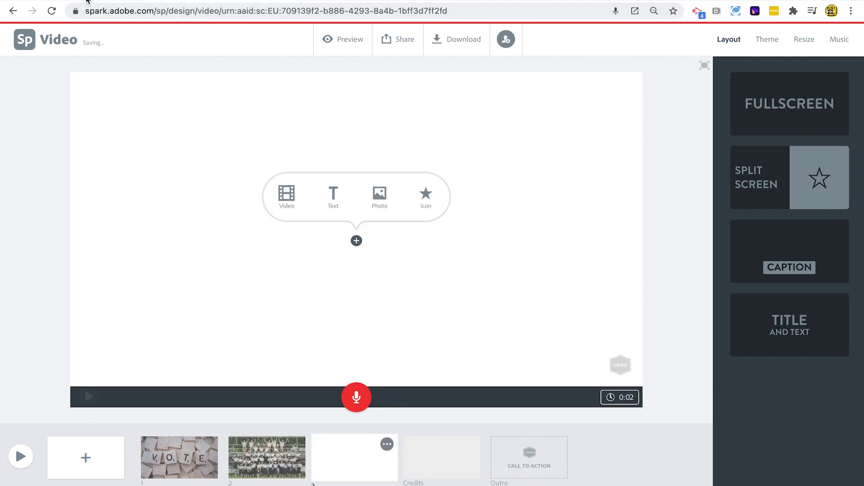
left_click(88, 1)
left_click_drag(269, 278, 414, 294)
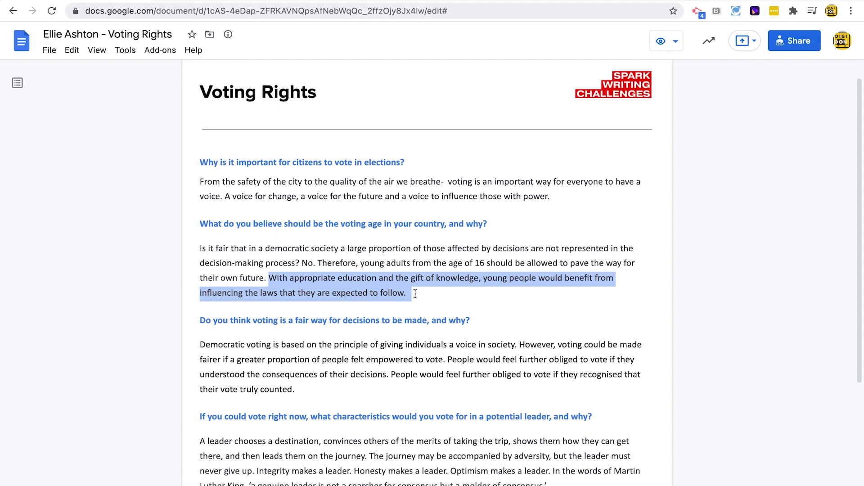
left_click(216, 1)
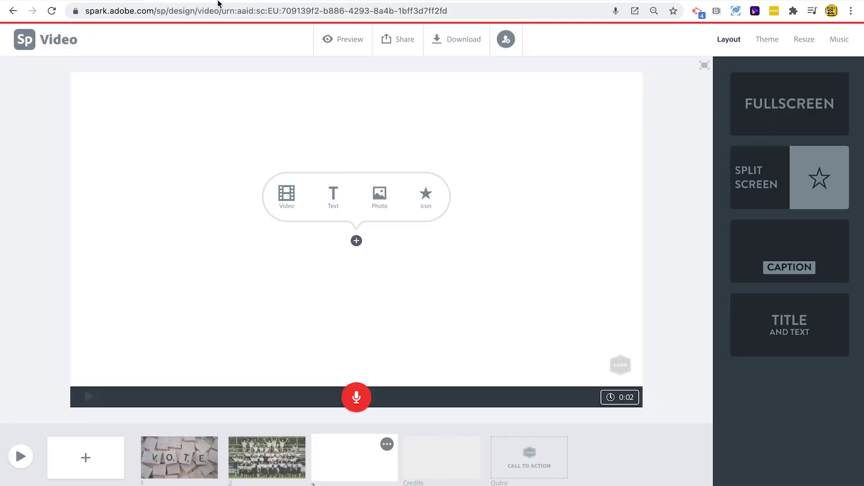
- Search the free photos for "teaching" and place the forest photo of a man teaching a seated child on the third slide
left_click(380, 203)
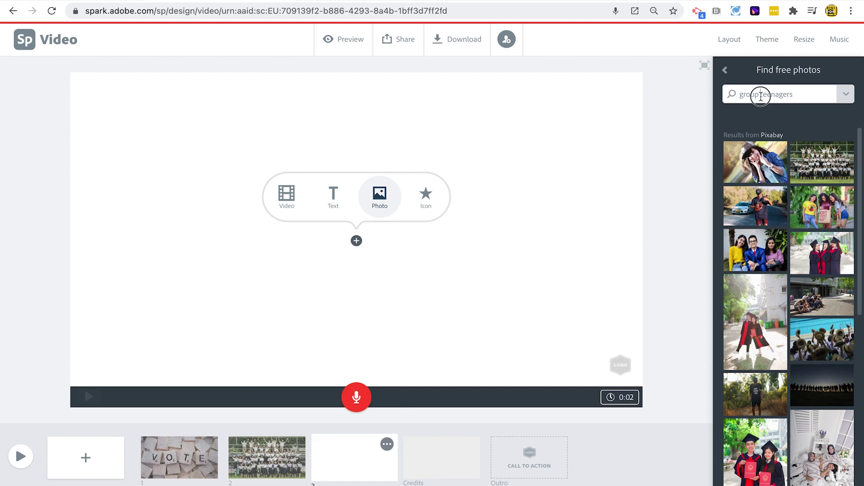
triple_click(762, 94)
type("teaching")
key("Return")
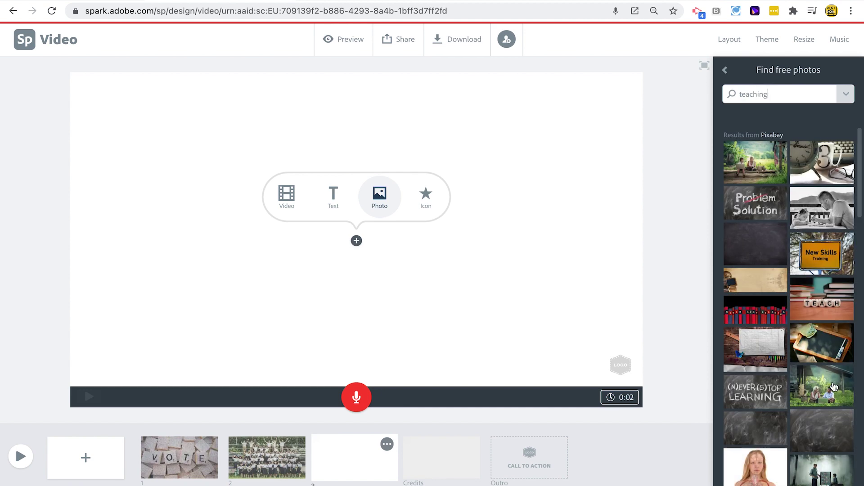
scroll(828, 416, "down", 2)
left_click(827, 416)
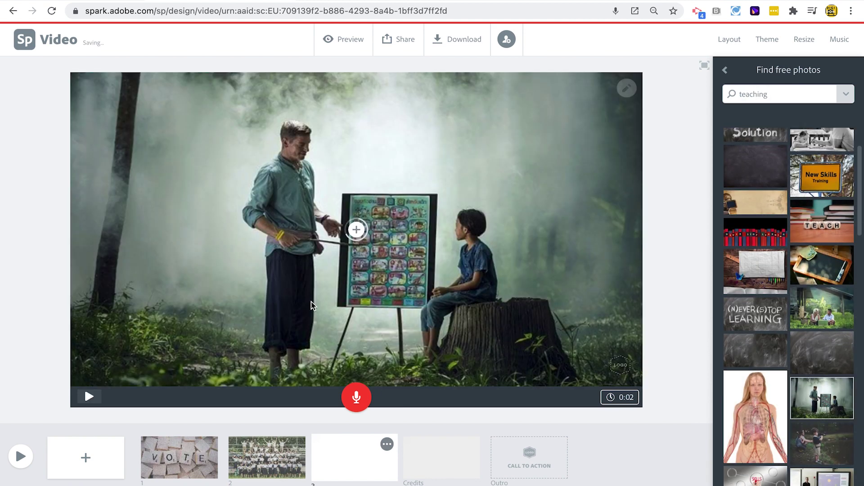
- Add the text "education _+ knowledge = influence" to the third slide and apply the Caption layout
left_click(355, 230)
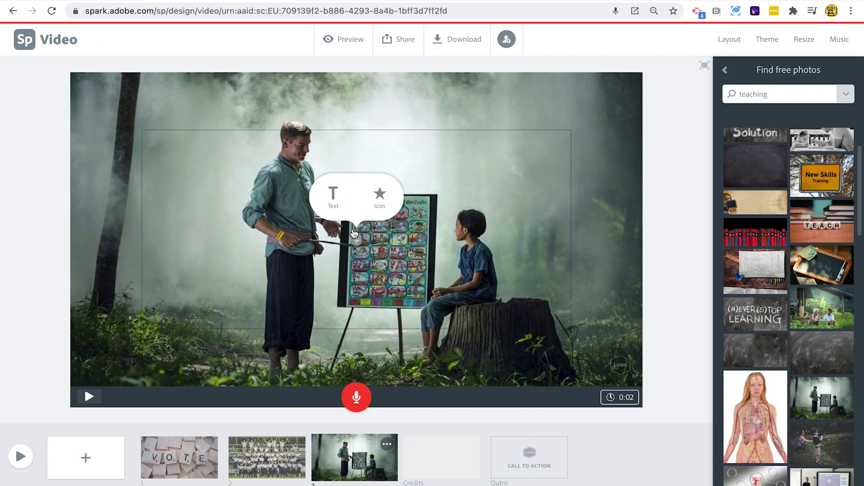
left_click(332, 196)
type("education _+ knowledg")
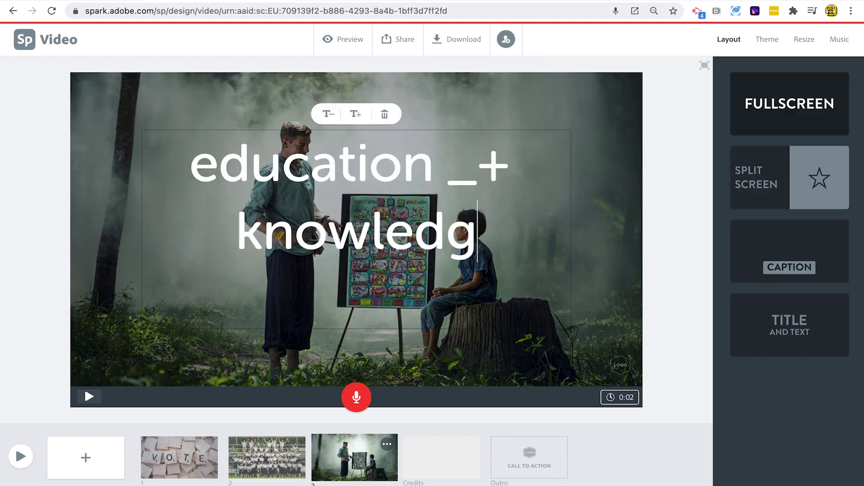
type("e = influence")
left_click(768, 249)
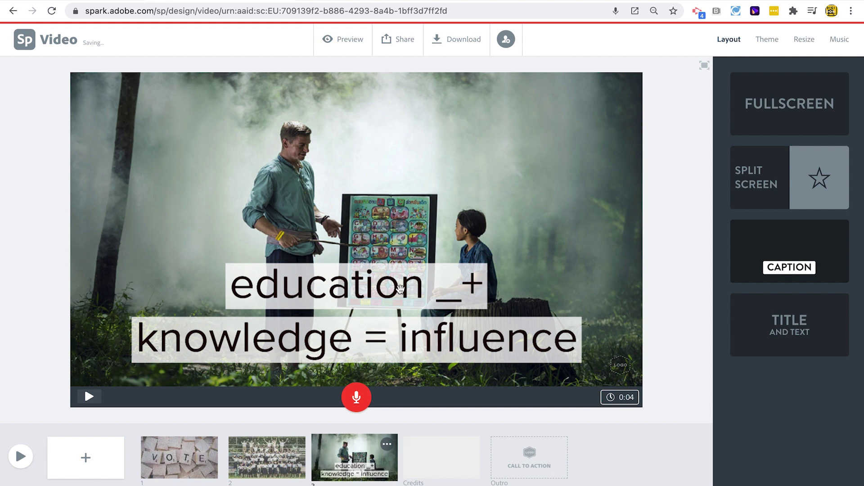
- Remove the stray underscore from the caption and reduce its text size until it fits on one line
left_click(400, 289)
left_click(458, 297)
key("BackSpace")
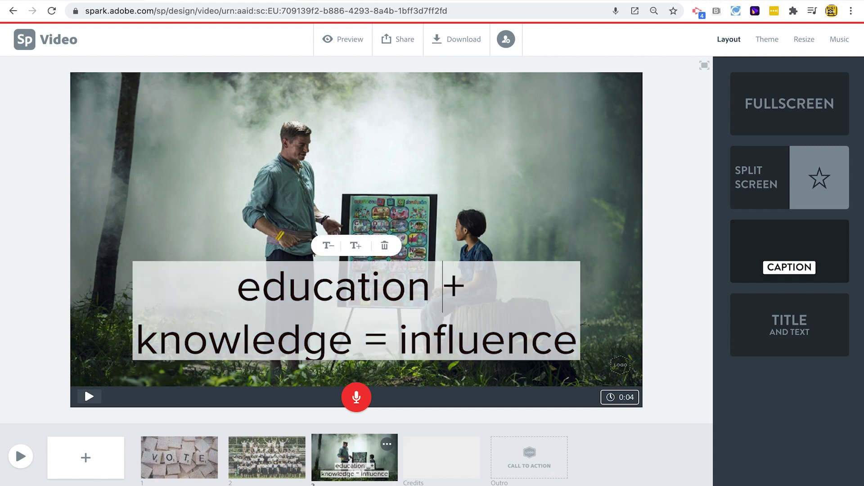
left_click(328, 246)
left_click(328, 246)
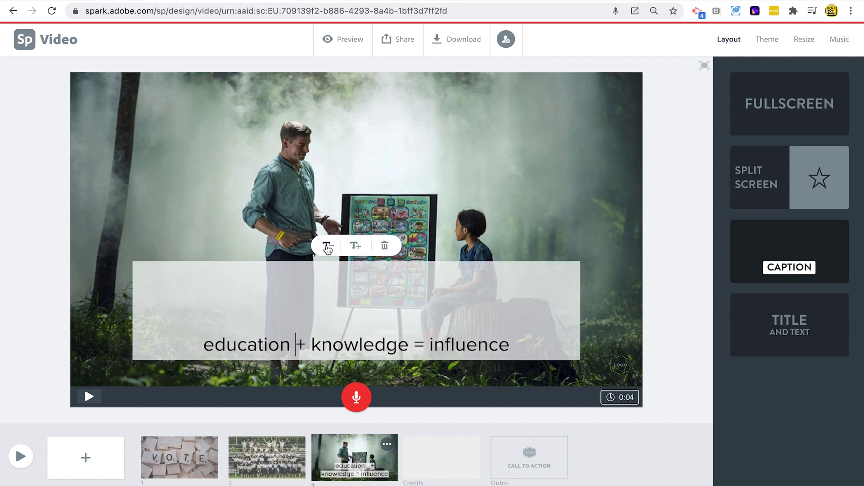
left_click(673, 298)
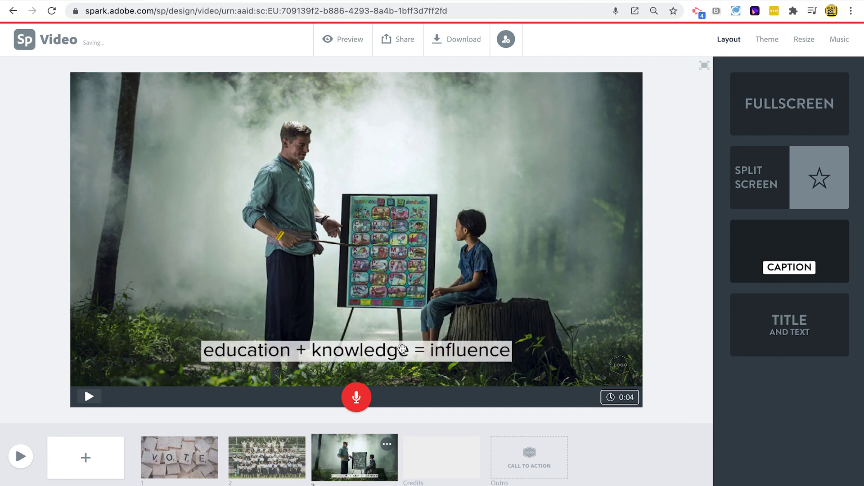
- Move the caption to the photo's upper-left area and record the third slide's narration
left_click_drag(402, 348, 271, 81)
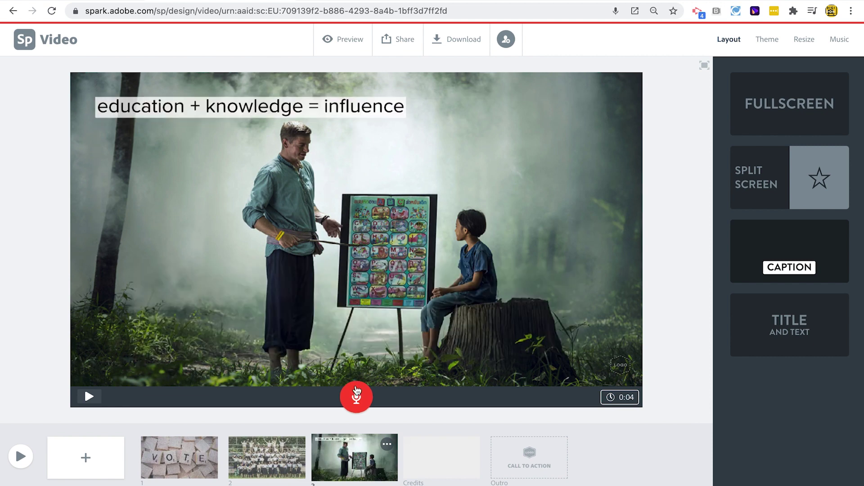
left_click_drag(356, 391, 357, 391)
- Add a fourth slide and highlight the fair-voting answer in the Google Docs script from "Democratic voting" to "empowered to vote"
left_click(86, 458)
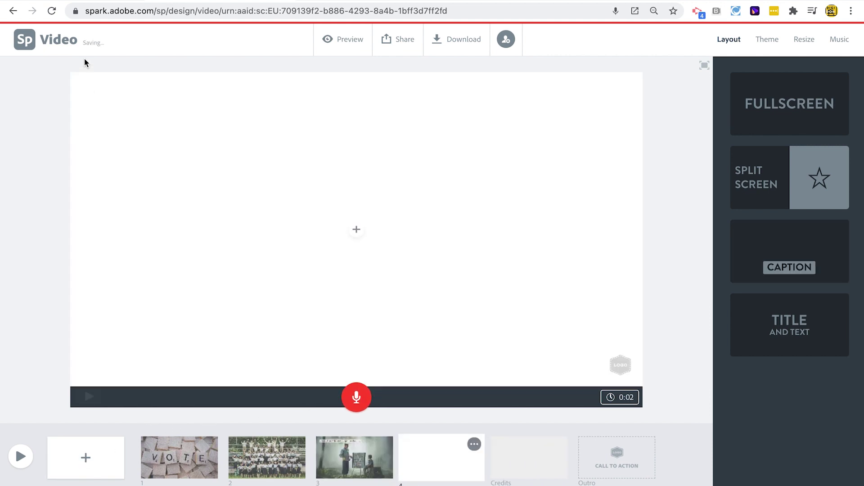
left_click(88, 4)
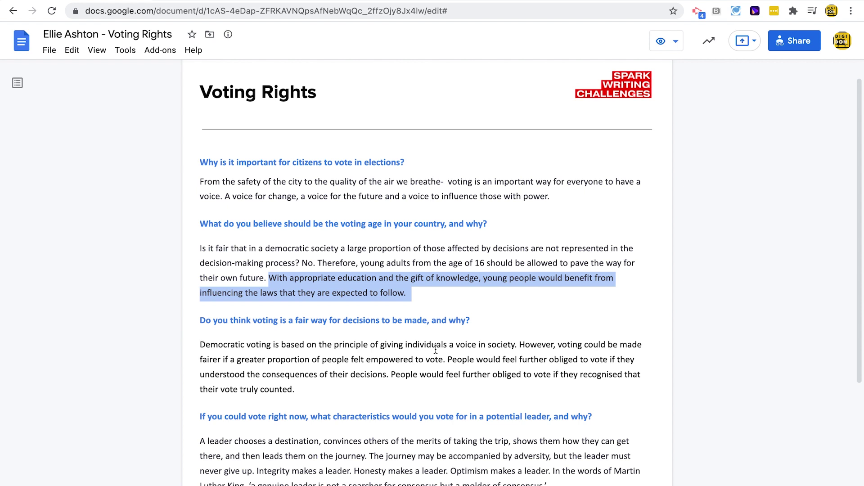
double_click(462, 344)
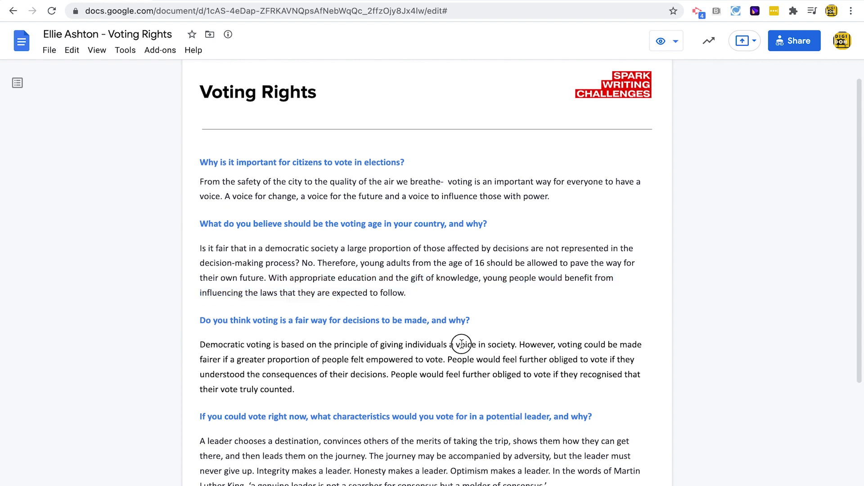
left_click(200, 344)
left_click_drag(201, 345, 447, 361)
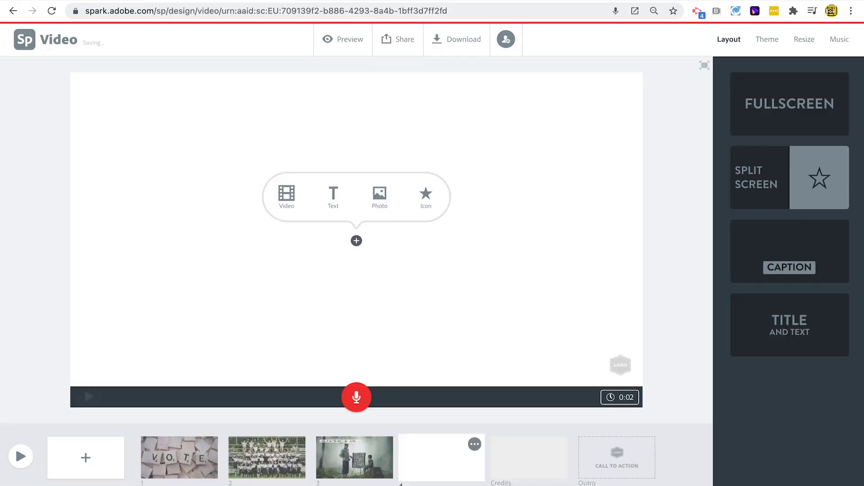
- Add the "voice" free photo of a woman singing into a microphone to the fourth slide and apply the Split Screen layout
left_click(380, 195)
double_click(749, 96)
type("v")
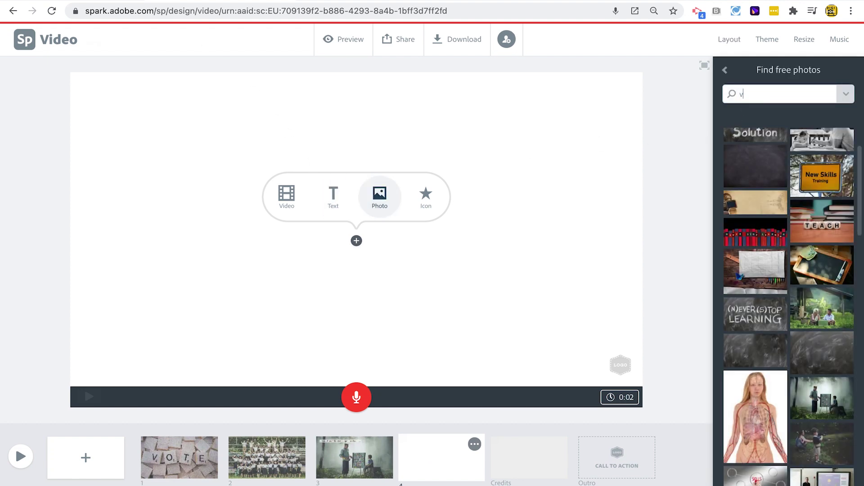
type("oice")
scroll(764, 382, "down", 4)
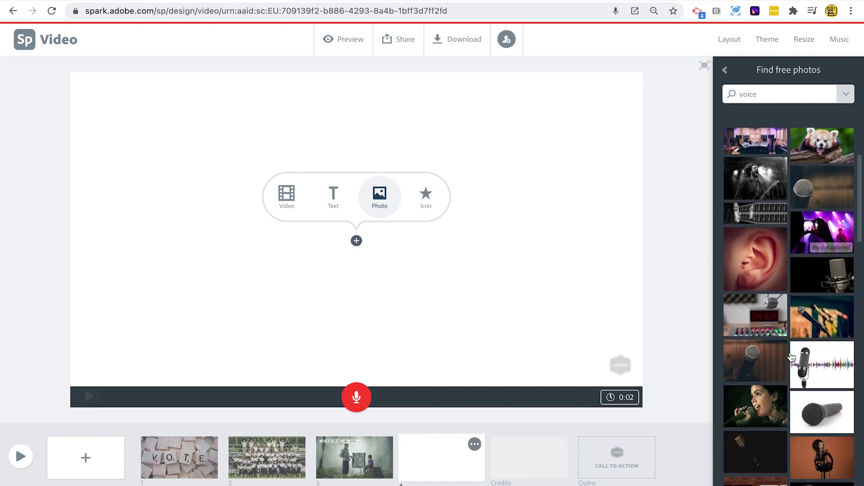
left_click(764, 381)
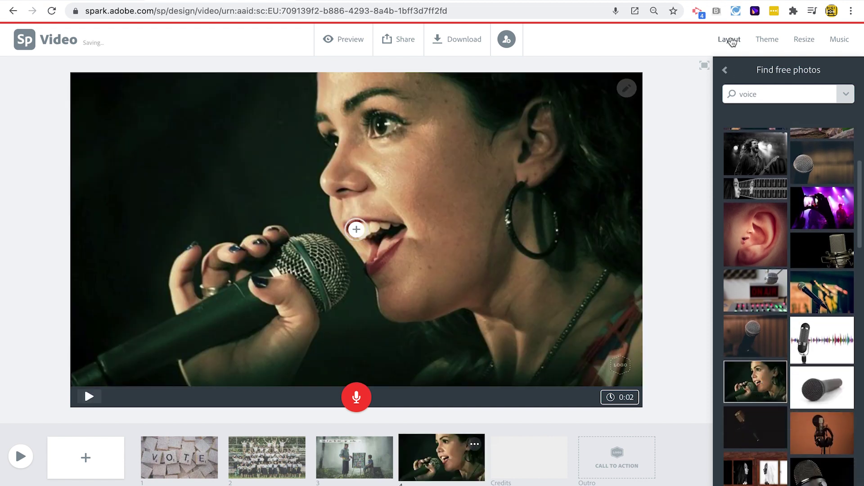
left_click(731, 40)
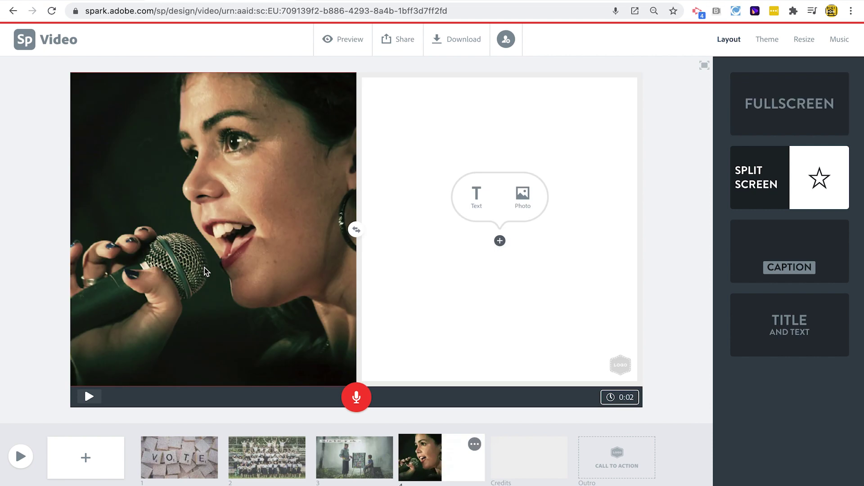
- Copy the sentence "Democratic voting is based on the principle of giving individuals a voice in society." from the Google Docs script
left_click(91, 1)
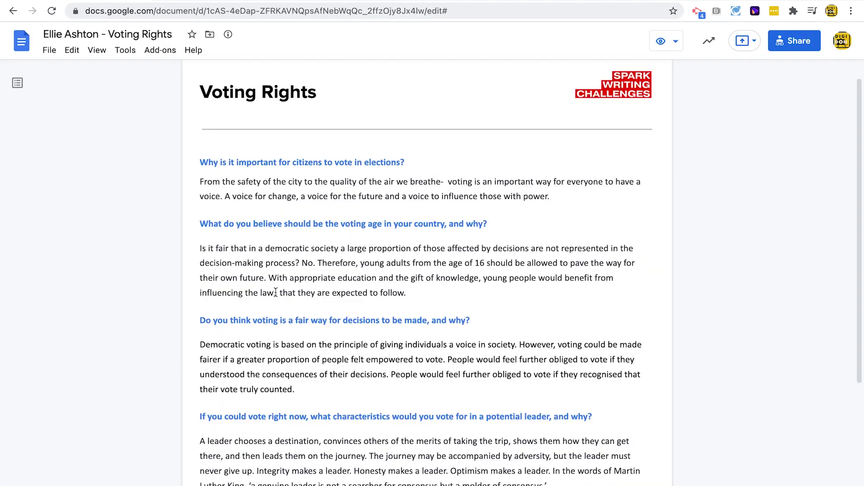
left_click_drag(200, 344, 519, 343)
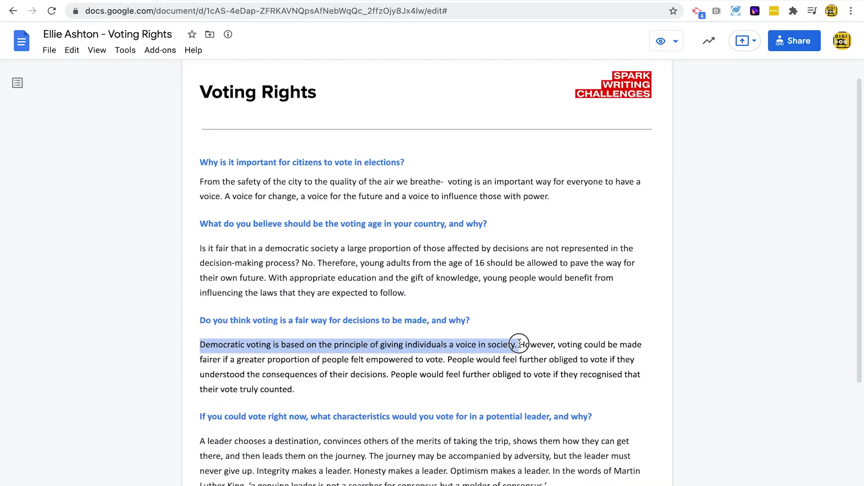
key("super+c")
- Back in Adobe Spark, paste the copied sentence as text in the fourth slide's empty half and record the slide's narration
key("ctrl+Tab")
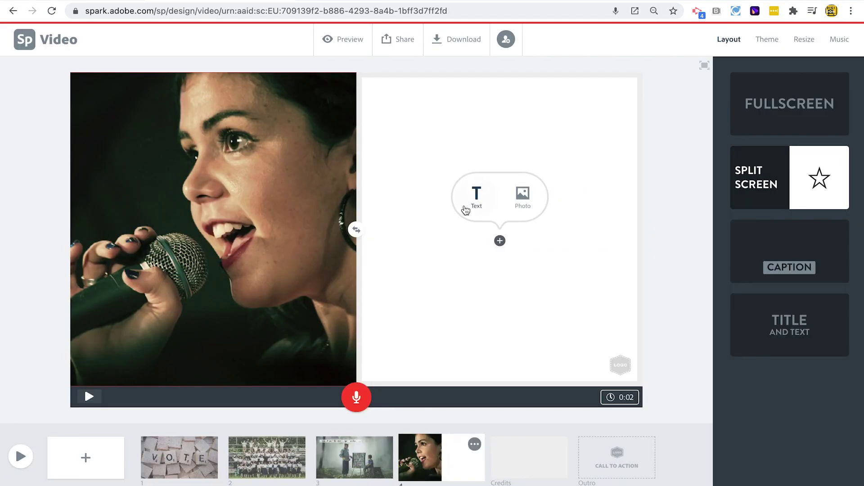
left_click(479, 207)
key("super+v")
left_click(693, 183)
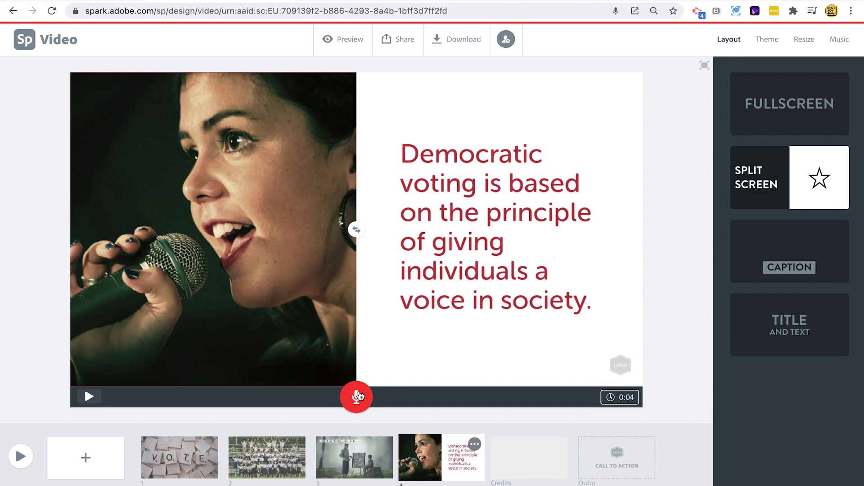
left_click_drag(359, 395, 358, 396)
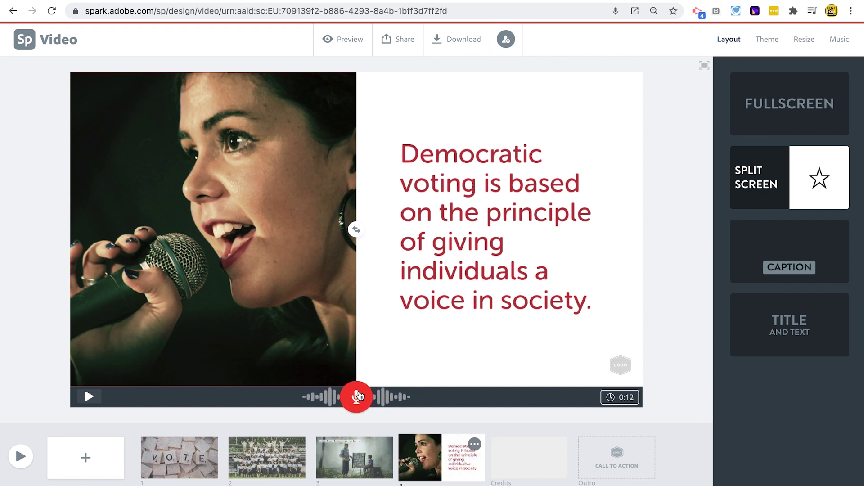
- Add a fifth slide and fill it with the photo of four hands gripping wrists, found by searching free photos for "group"
left_click(91, 465)
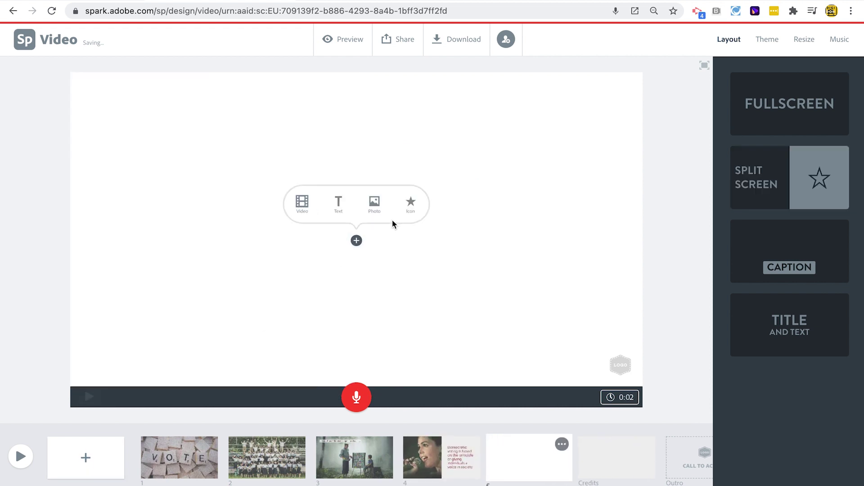
left_click(375, 203)
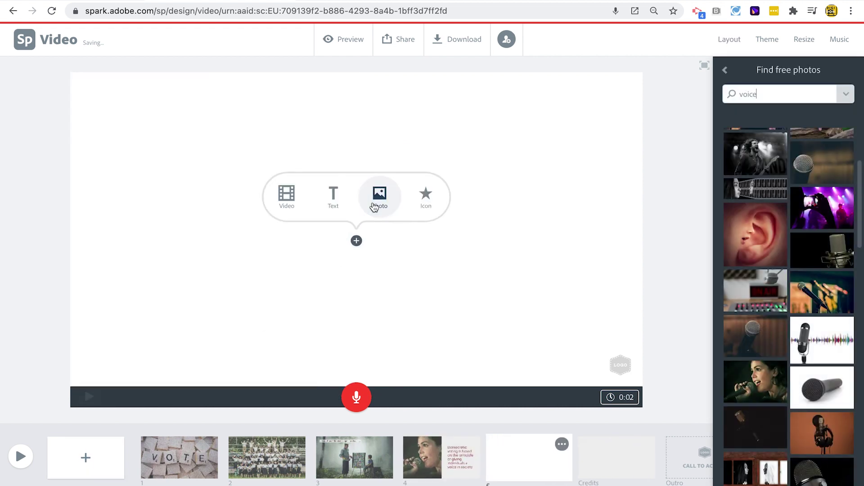
left_click(742, 92)
type("gl")
type("oup")
key("Return")
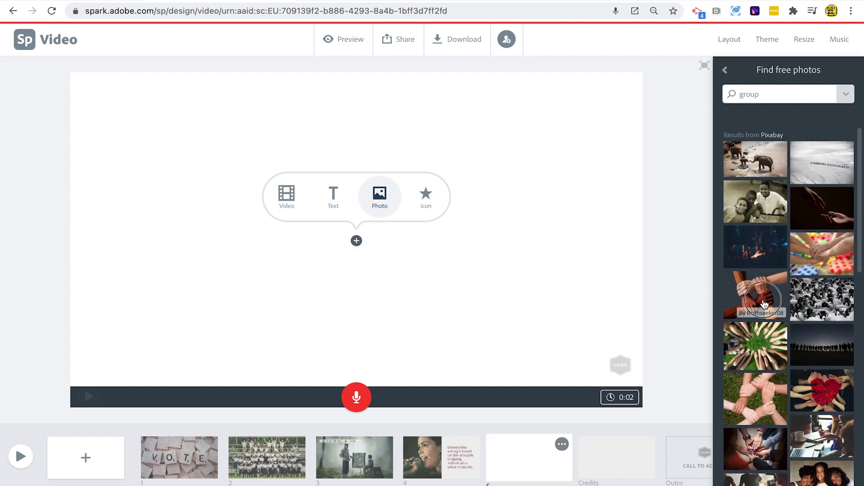
left_click(764, 303)
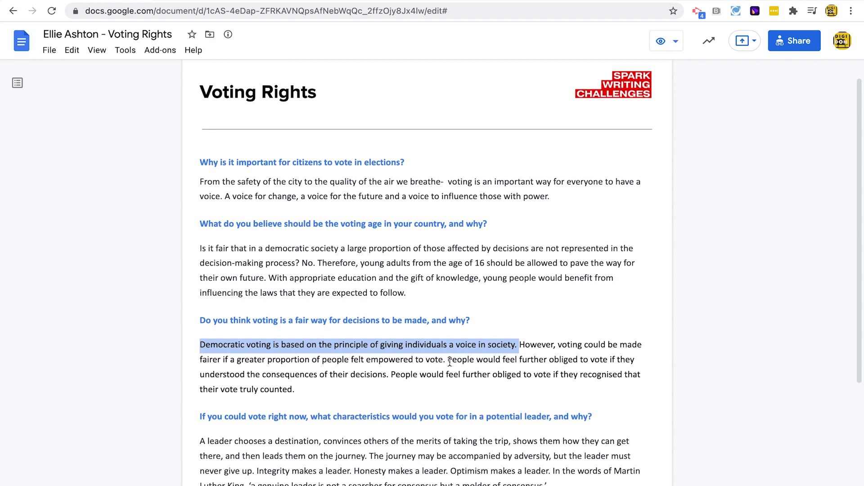
- Highlight the script passage from "People would feel further obliged" to "their vote truly counted" and record the fifth slide's narration
left_click_drag(450, 361, 447, 391)
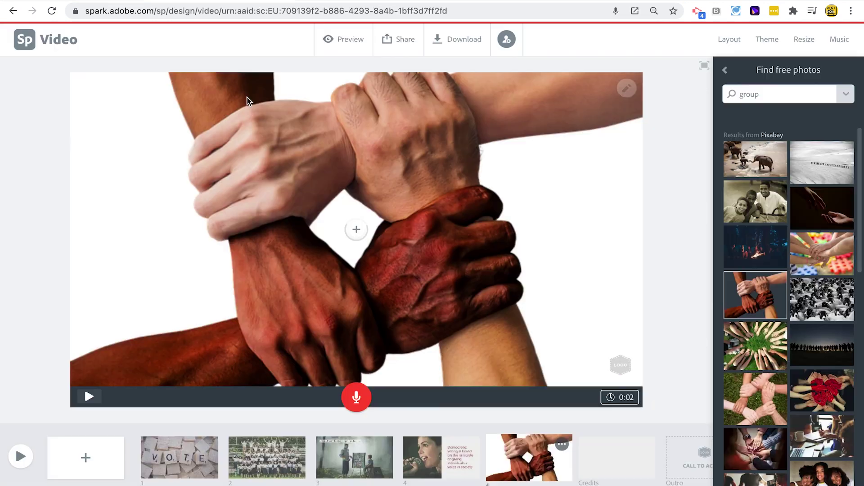
left_click_drag(362, 402, 364, 405)
- Add a sixth slide and browse the free photos for "journey"
left_click(81, 459)
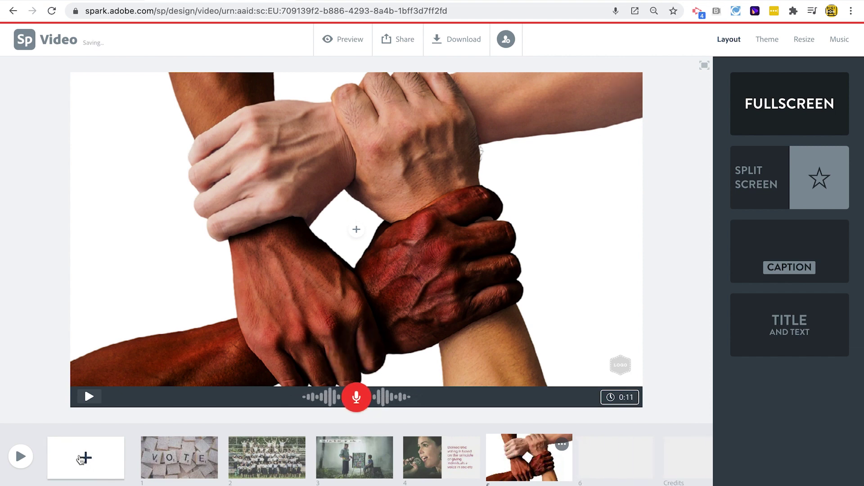
left_click(378, 194)
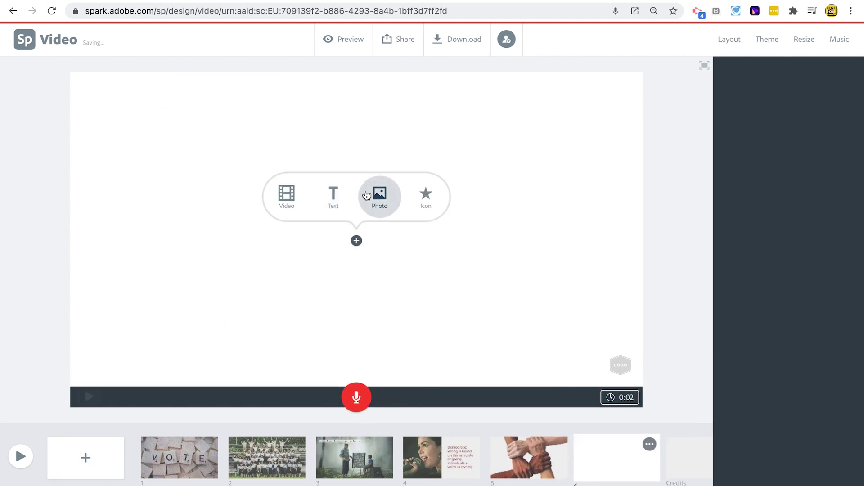
double_click(756, 94)
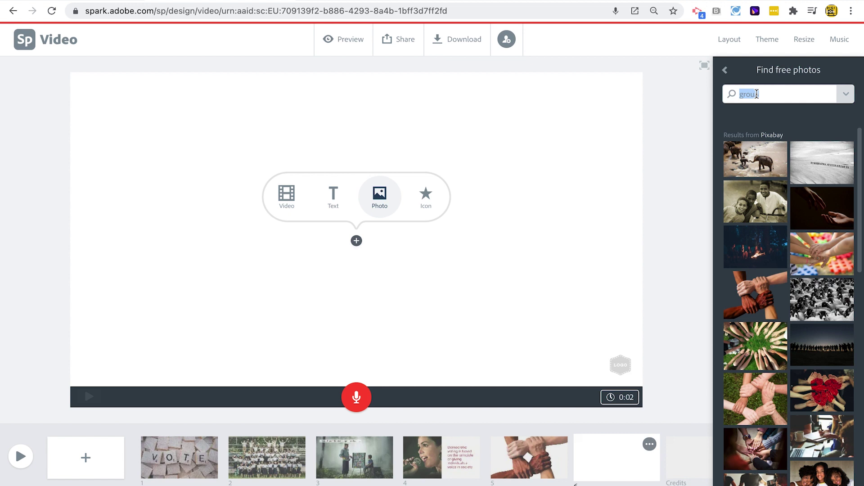
type("journey")
key("Return")
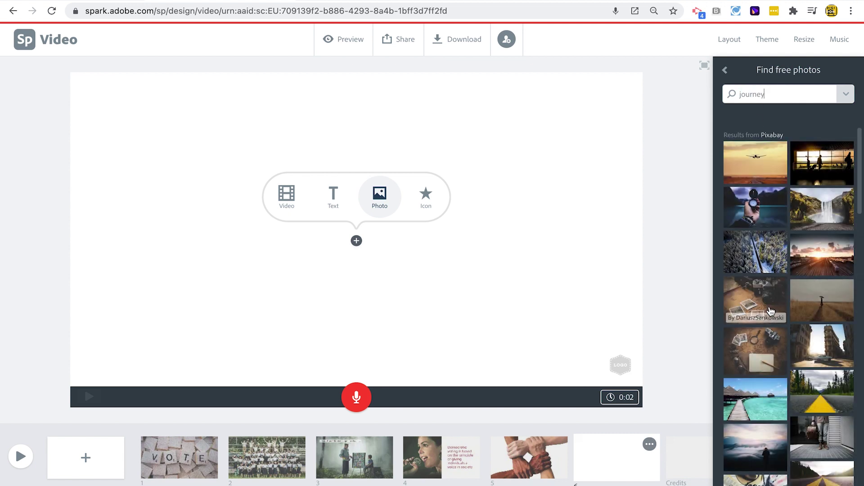
scroll(757, 333, "down", 6)
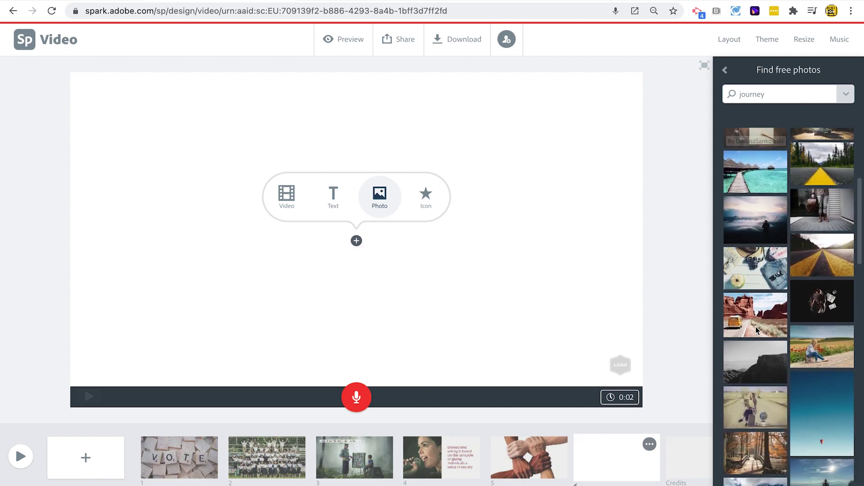
- Search the free photos for "path" and add the track through a green field with red poppies to the sixth slide
double_click(745, 94)
type("path")
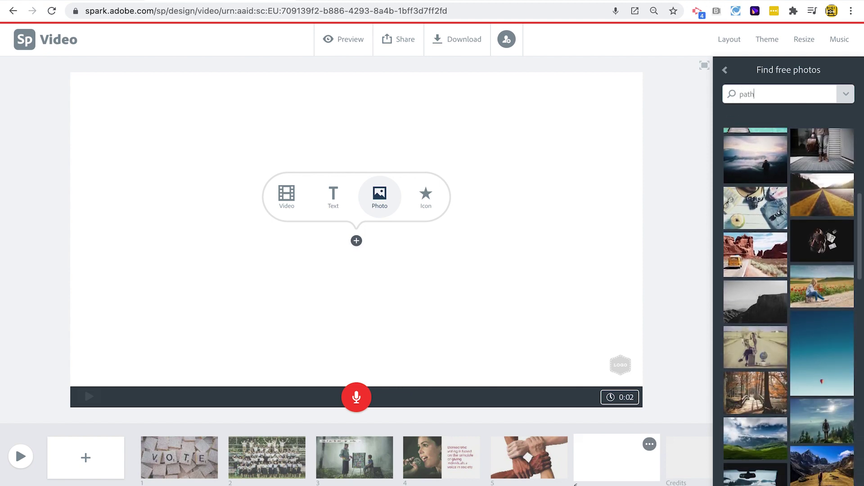
key("Return")
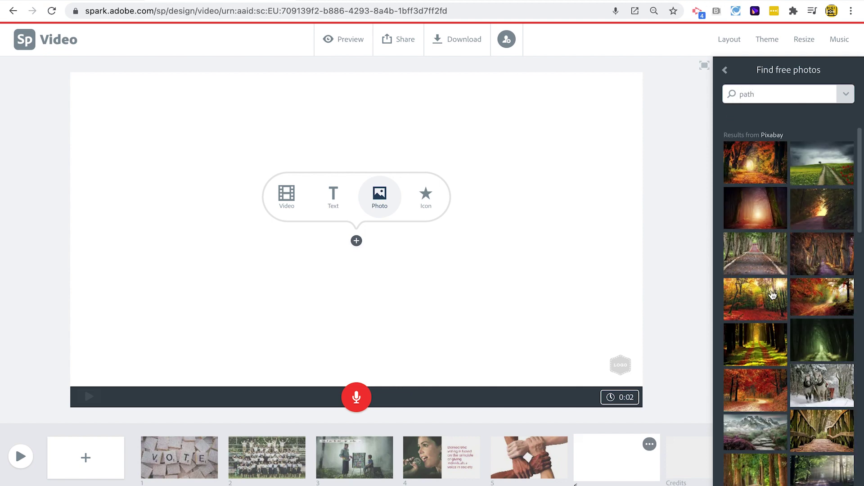
scroll(773, 295, "down", 1)
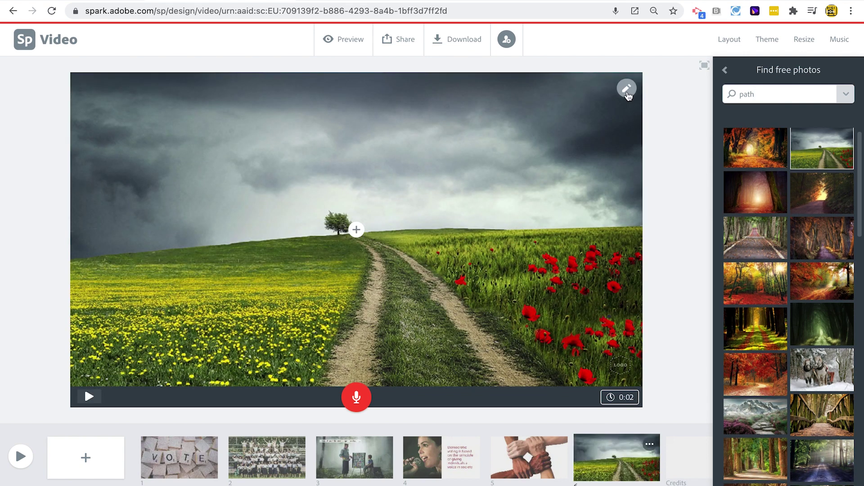
- Enlarge the path photo by two zoom steps, shift it upward to show more of the track, and record the sixth slide's narration
left_click(627, 88)
left_click(626, 108)
left_click(626, 108)
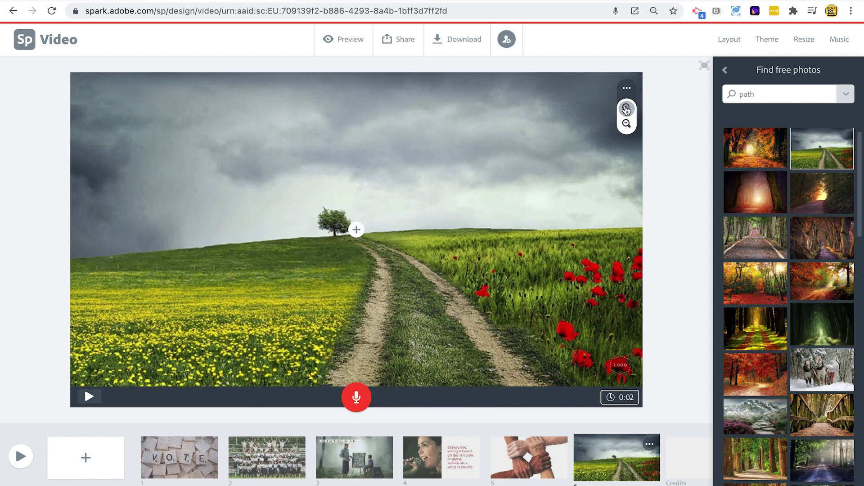
left_click_drag(469, 305, 440, 224)
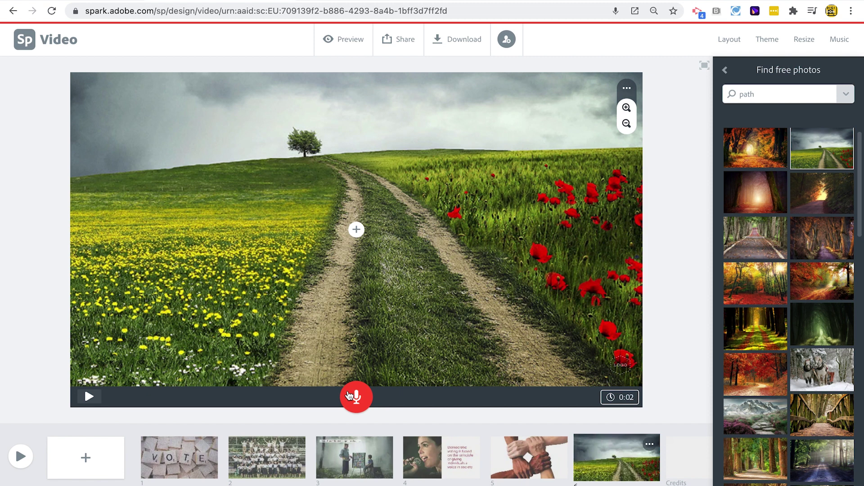
left_click_drag(349, 396, 349, 396)
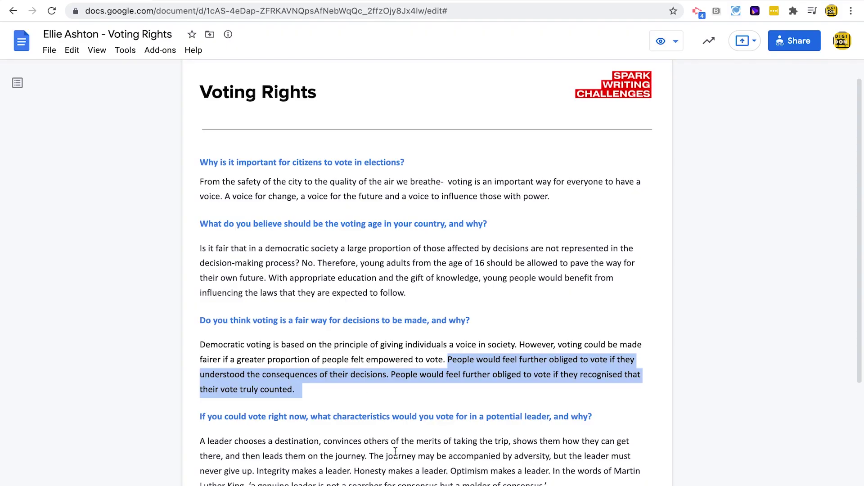
- Copy "A leader chooses a destination, convinces others of the merits of taking the trip" from the leadership answer in the Google Docs script
scroll(395, 451, "down", 2)
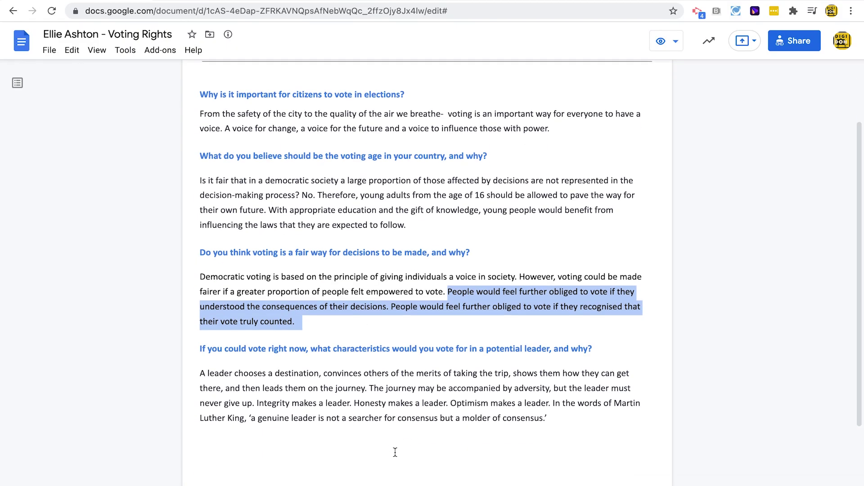
left_click_drag(199, 370, 508, 366)
key("ctrl+c")
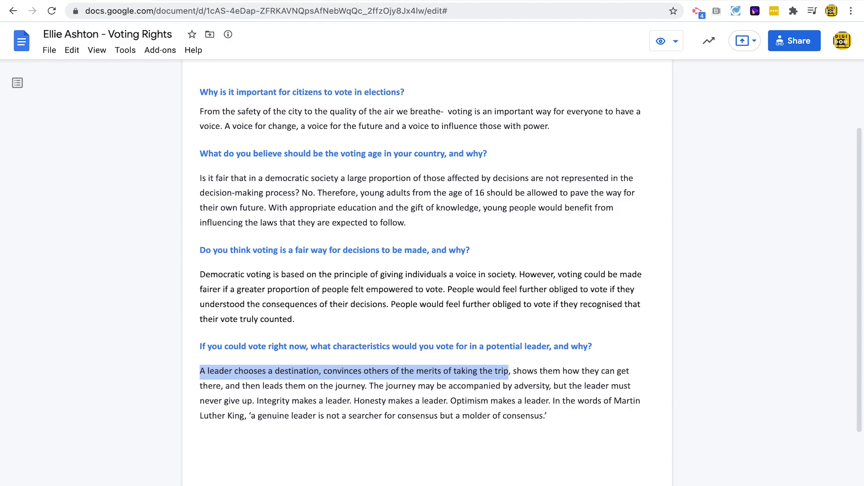
- Back in Adobe Spark, paste the copied leader sentence as text on the sixth slide and apply the Caption layout
left_click(236, 0)
left_click(357, 230)
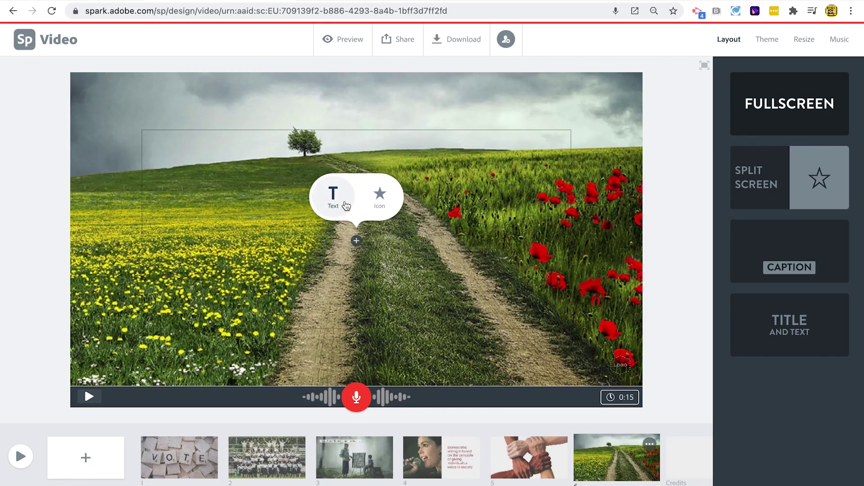
left_click(333, 192)
key("ctrl+v")
left_click(765, 267)
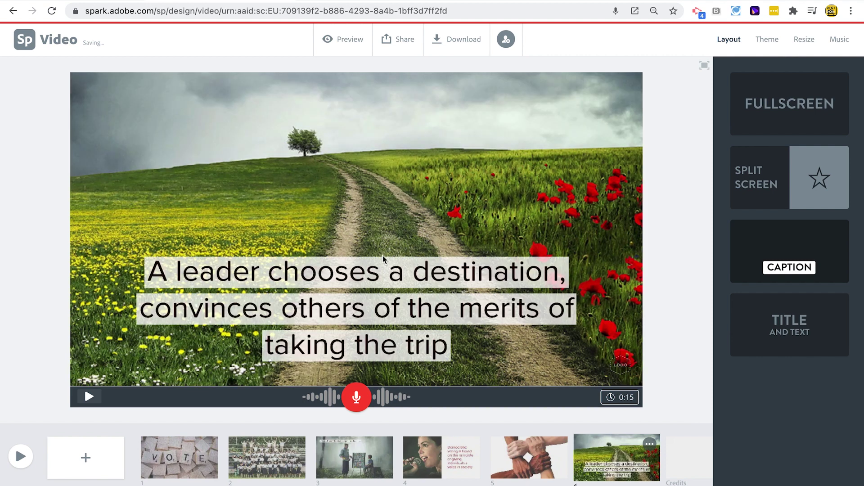
- Reduce the leader caption's text size until it fits on two lines and move it to the photo's upper-left area
left_click(374, 262)
left_click(328, 246)
left_click(328, 246)
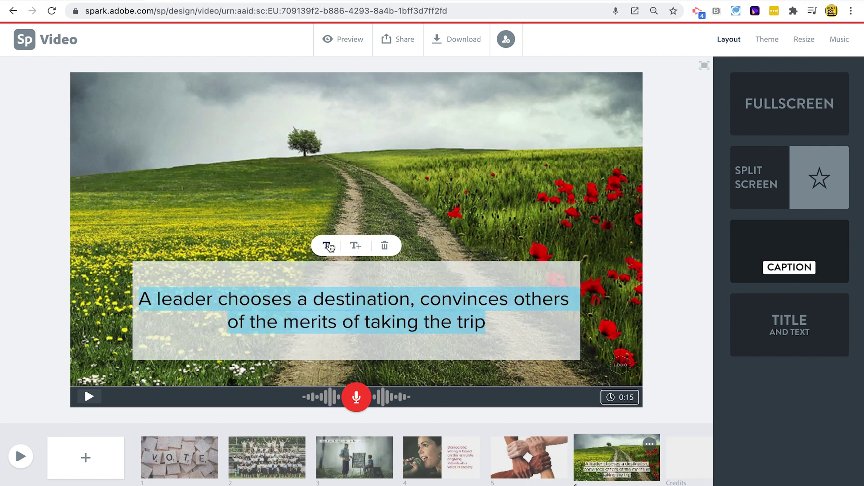
left_click(583, 221)
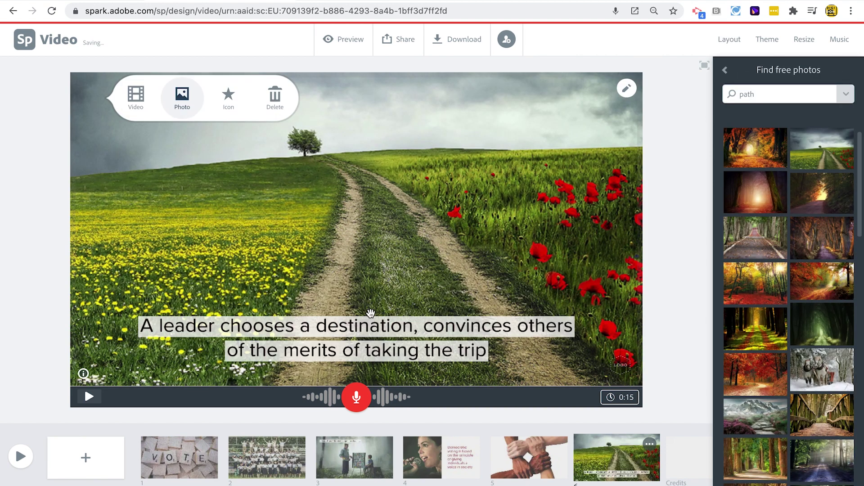
left_click_drag(371, 322, 291, 99)
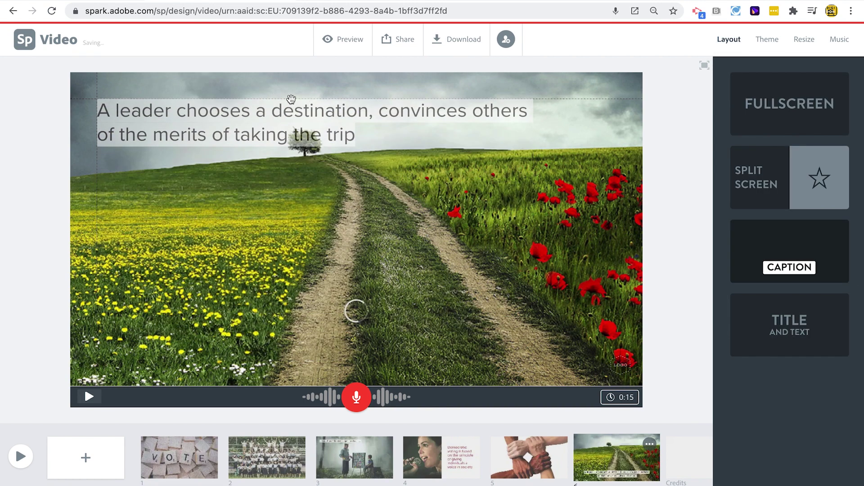
- Add a seventh slide and fill it with the black-and-white seated portrait found by searching free photos for "martin luther king"
left_click(85, 457)
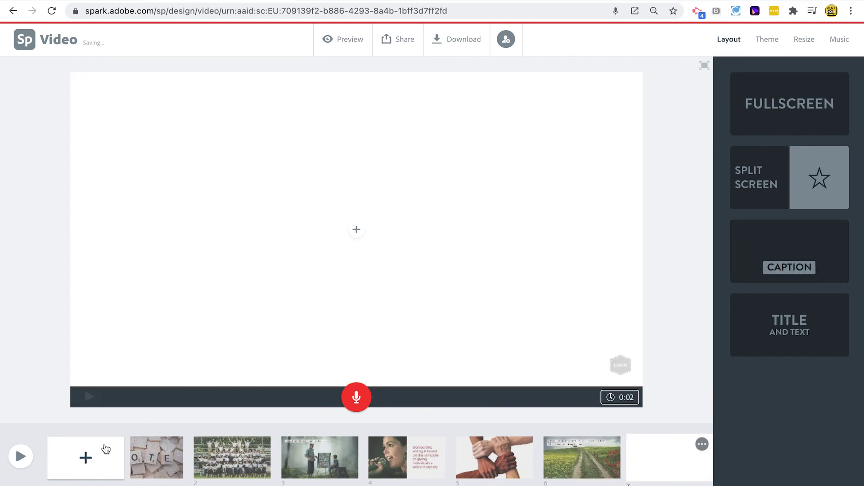
left_click(357, 230)
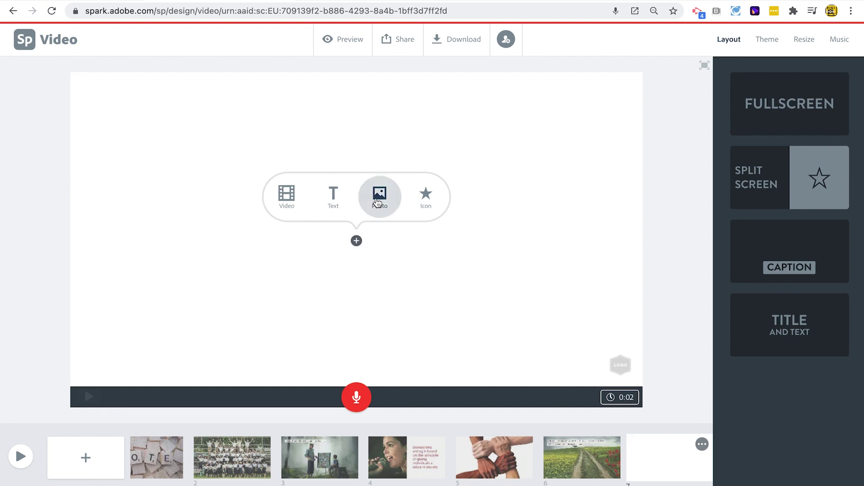
left_click(380, 195)
type("path")
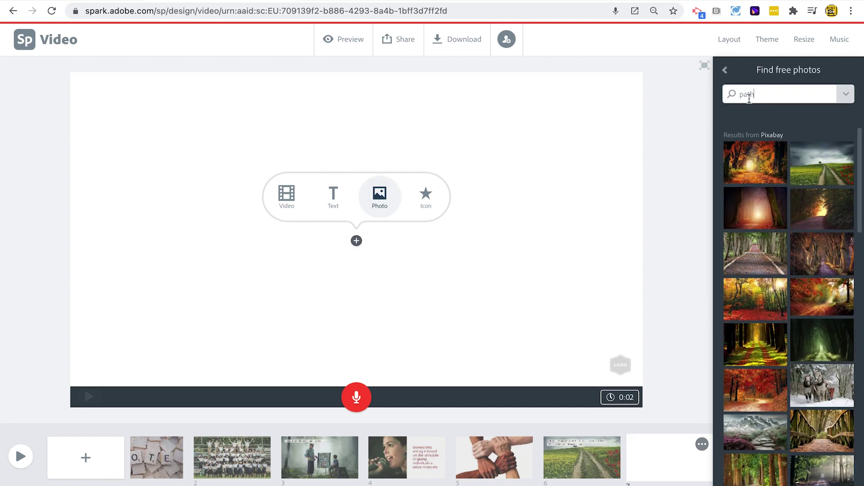
key("Return")
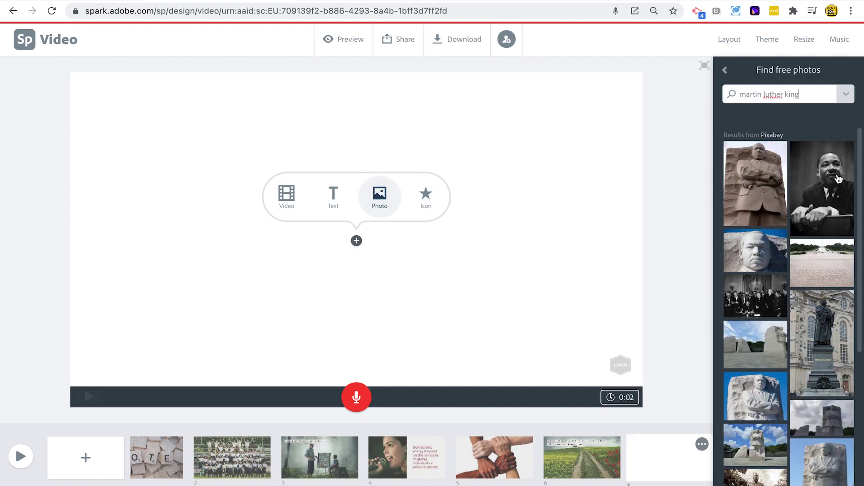
left_click(832, 179)
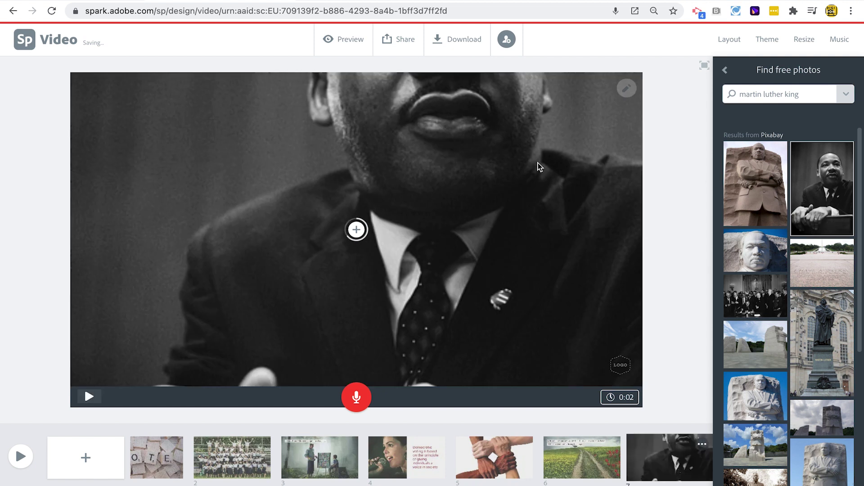
- Apply the Split Screen layout to the seventh slide and shift the portrait downward within its half to show the face
left_click(724, 45)
left_click(756, 185)
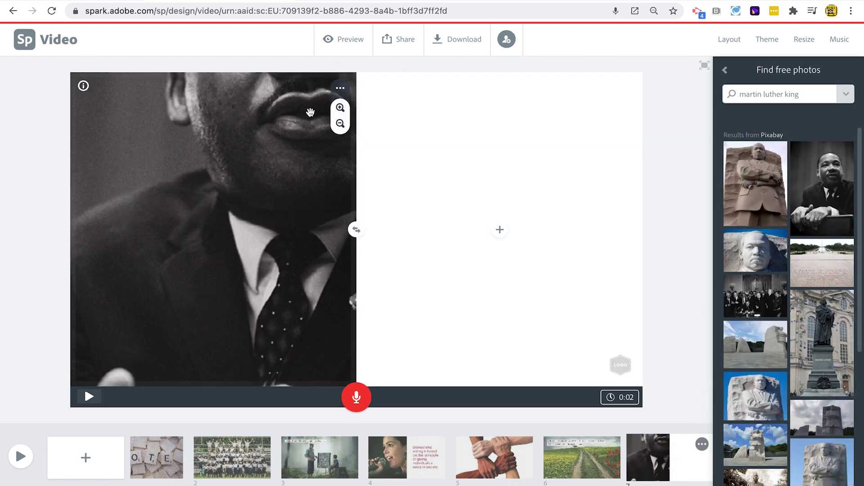
left_click_drag(294, 128, 219, 286)
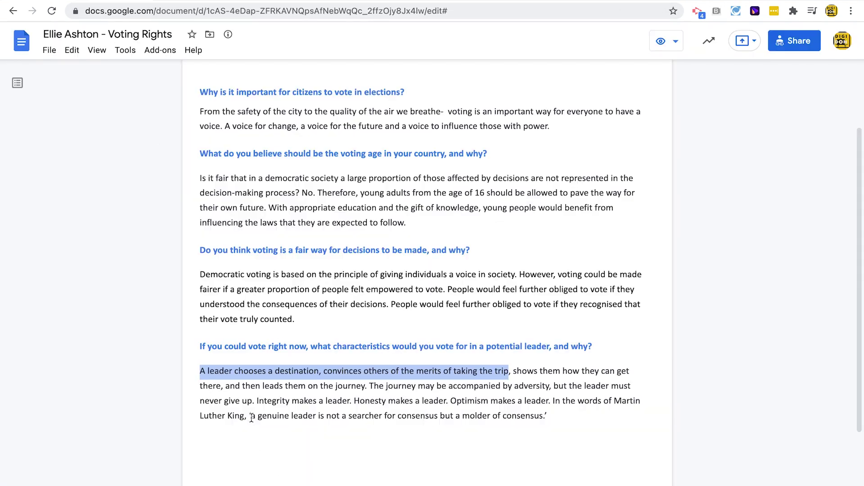
- Copy "a genuine leader is not a searcher for consensus but a molder of consensus" from the leadership answer in the Google Docs script
left_click_drag(252, 418, 542, 415)
key("ctrl+c")
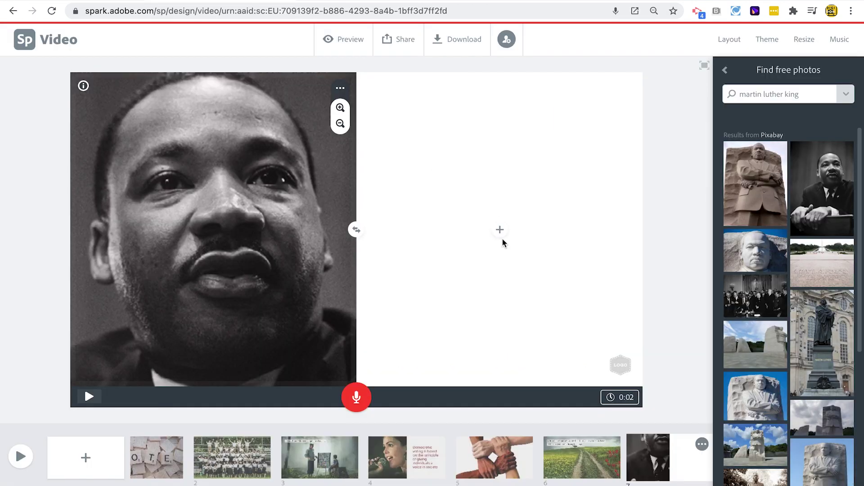
- Back in Adobe Spark, paste the copied quote as text in the slide's empty half and enlarge it by one size step
left_click(500, 241)
left_click(477, 197)
key("ctrl+v")
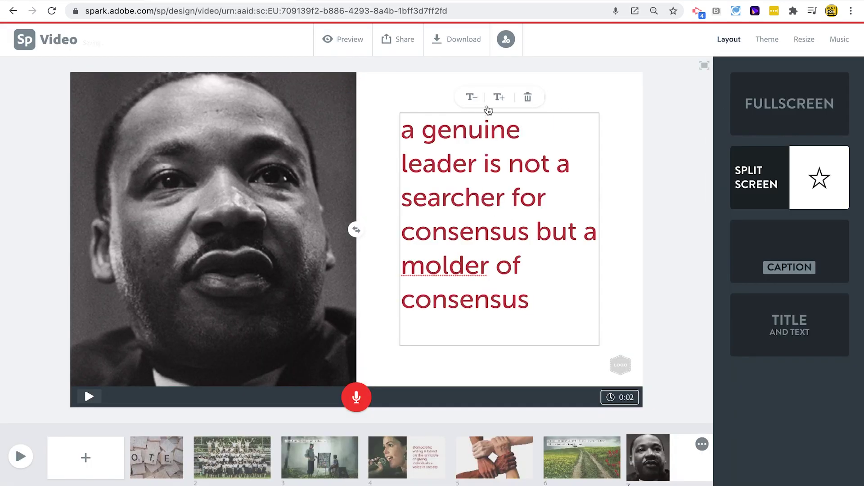
left_click(500, 97)
left_click(694, 222)
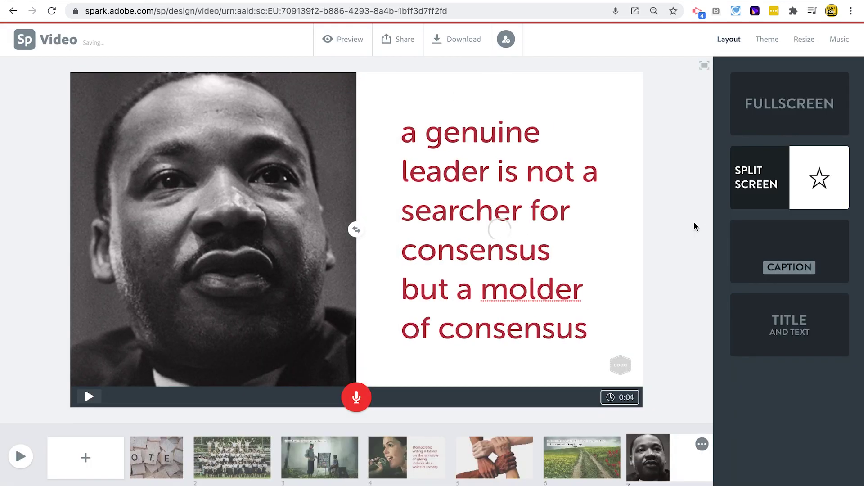